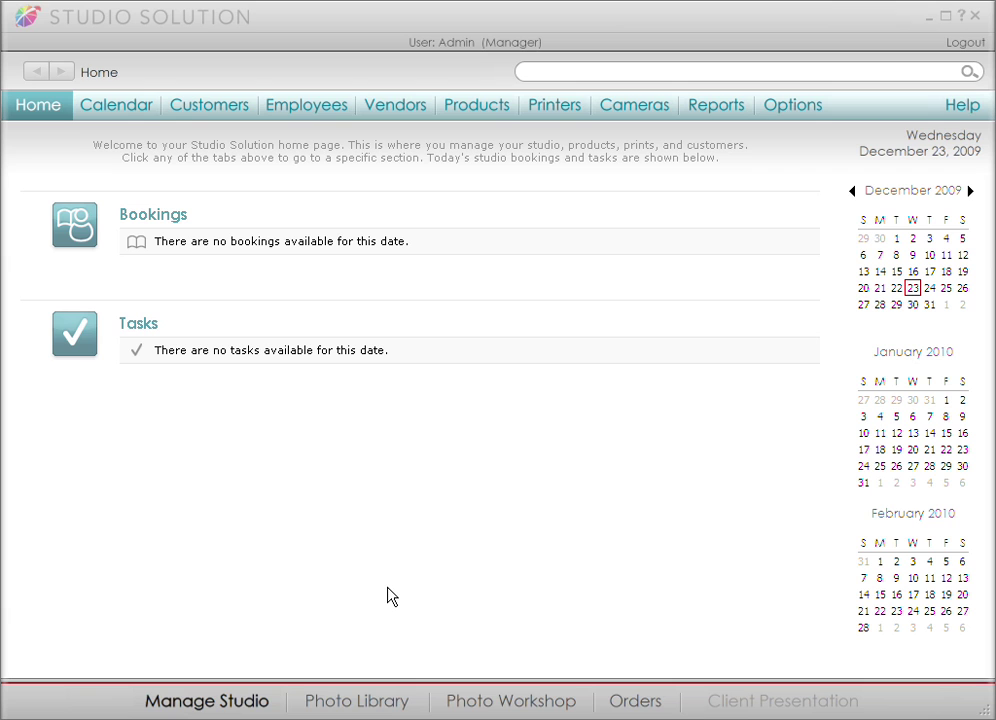
Go to the Cameras section to choose a camera type for capturing photos
{"action": "left_click", "coordinate": [615, 113]}
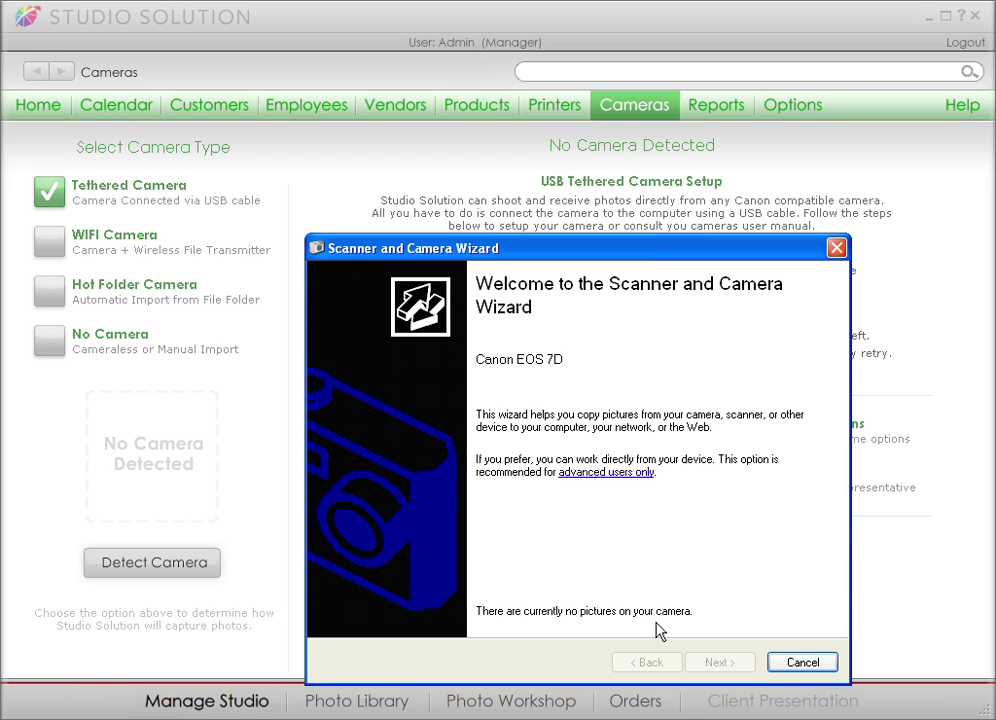
Cancel the Scanner and Camera Wizard for the detected Canon EOS 7D tethered camera
{"action": "left_click", "coordinate": [778, 662]}
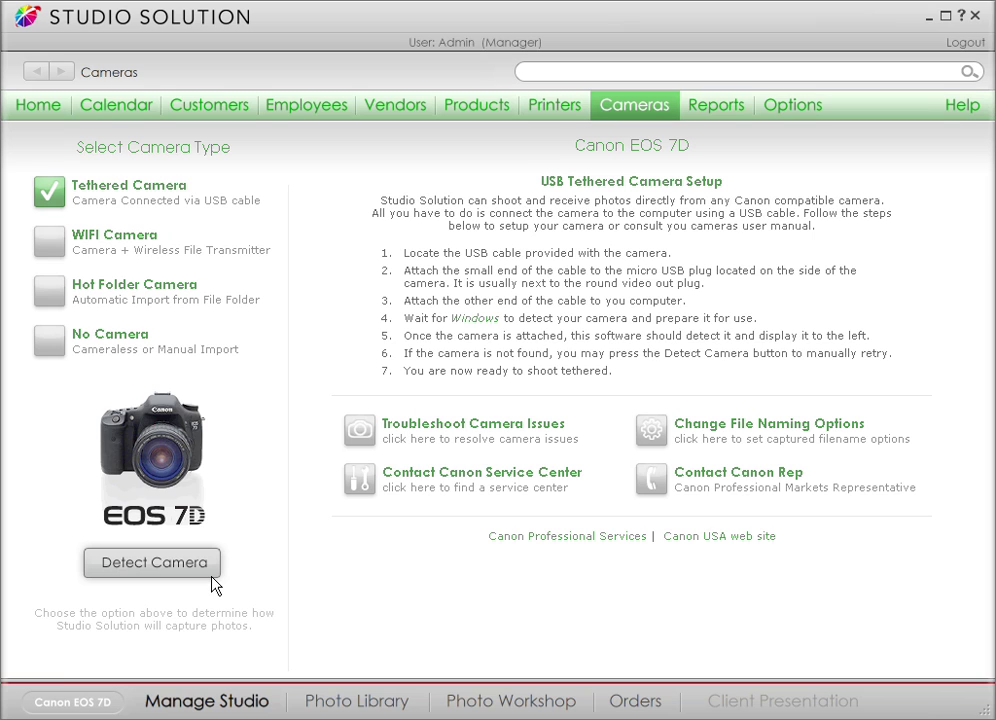
Select WIFI Camera as the camera type, showing FTP port 21 and Anonymous username
{"action": "left_click", "coordinate": [97, 243]}
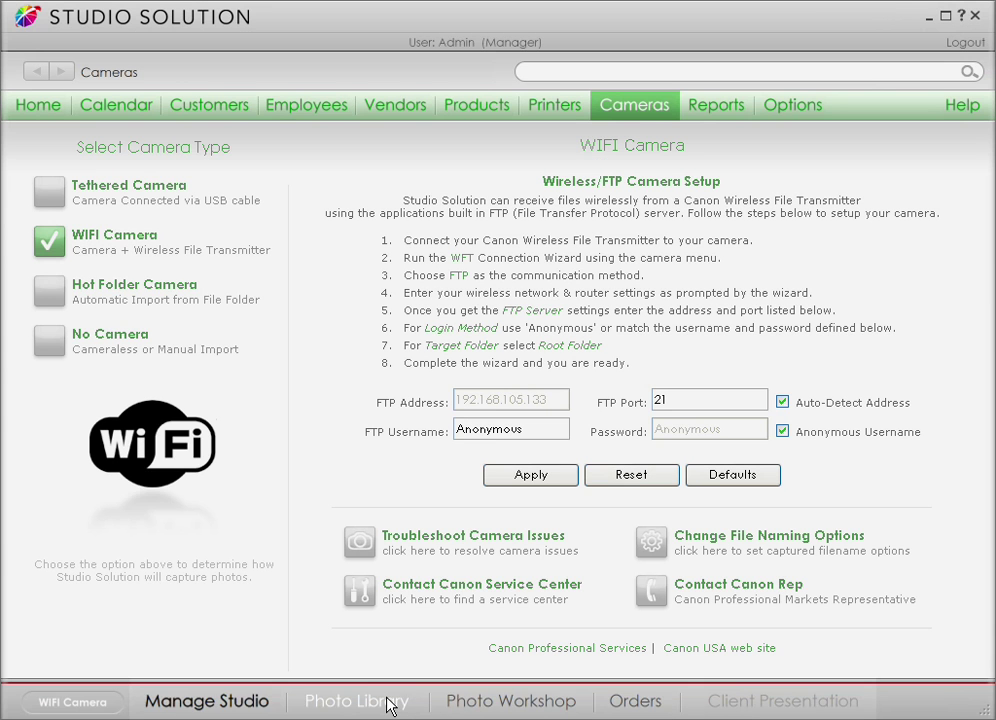
Show the client's 13-image portrait catalog in the Photo Library
{"action": "left_click", "coordinate": [388, 704]}
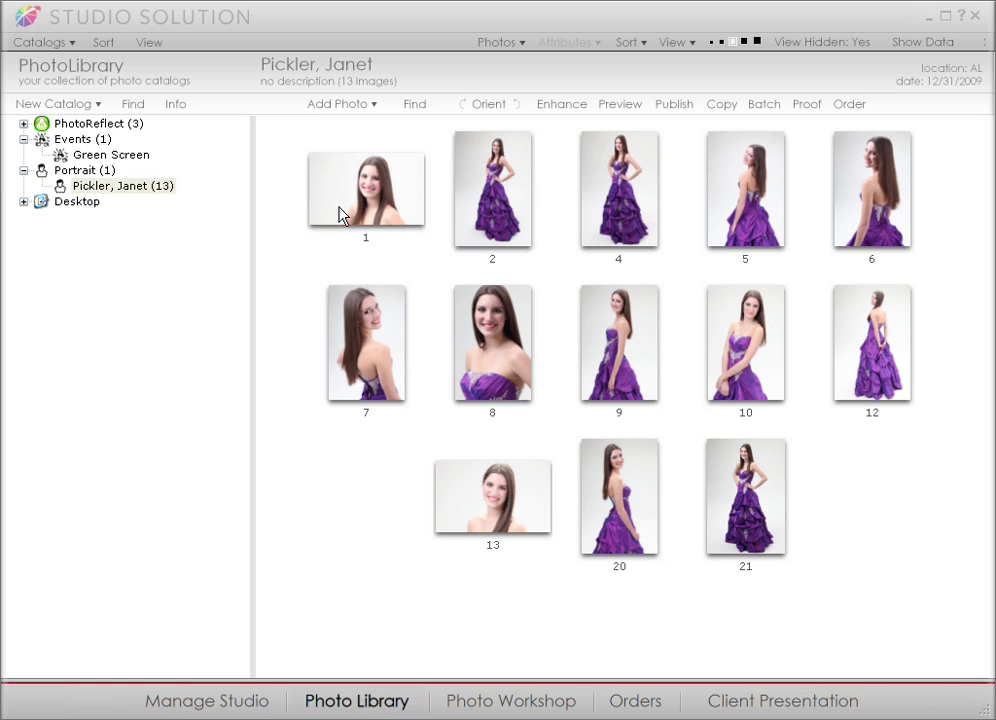
Import IMG_2327 from the Desktop into the portrait catalog as photo 24
{"action": "left_click", "coordinate": [340, 106]}
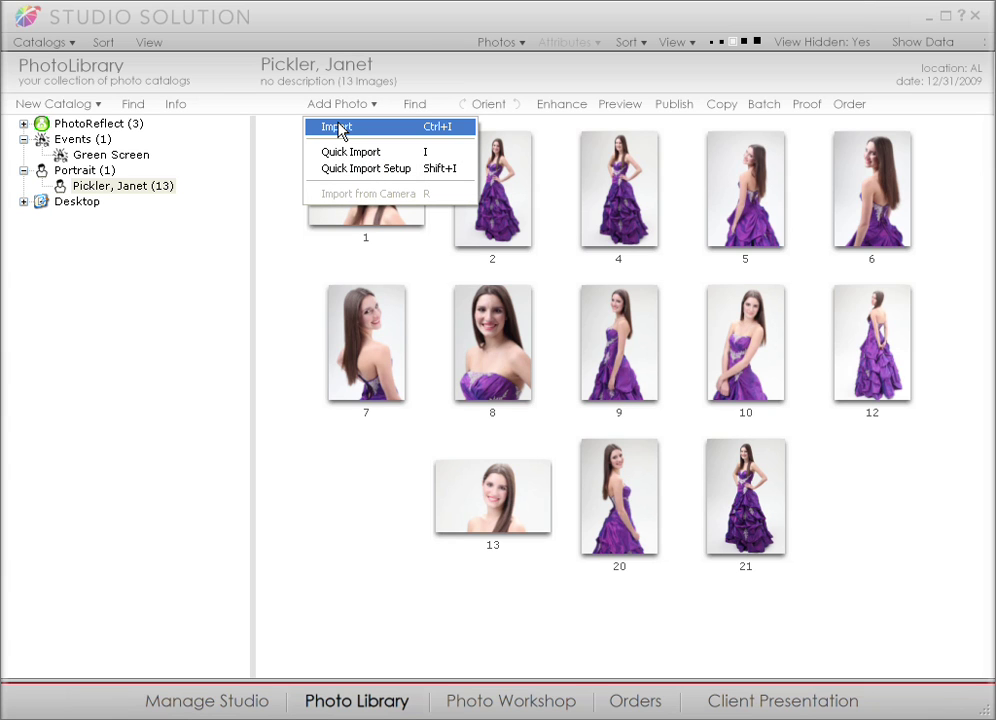
{"action": "left_click", "coordinate": [338, 128]}
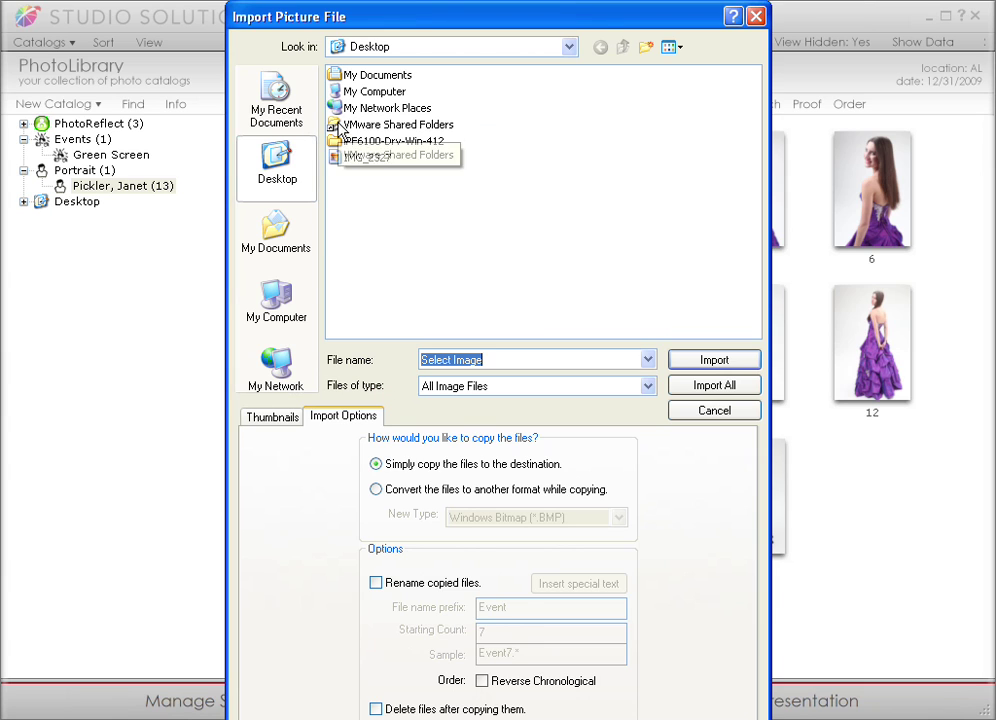
{"action": "left_click", "coordinate": [360, 158]}
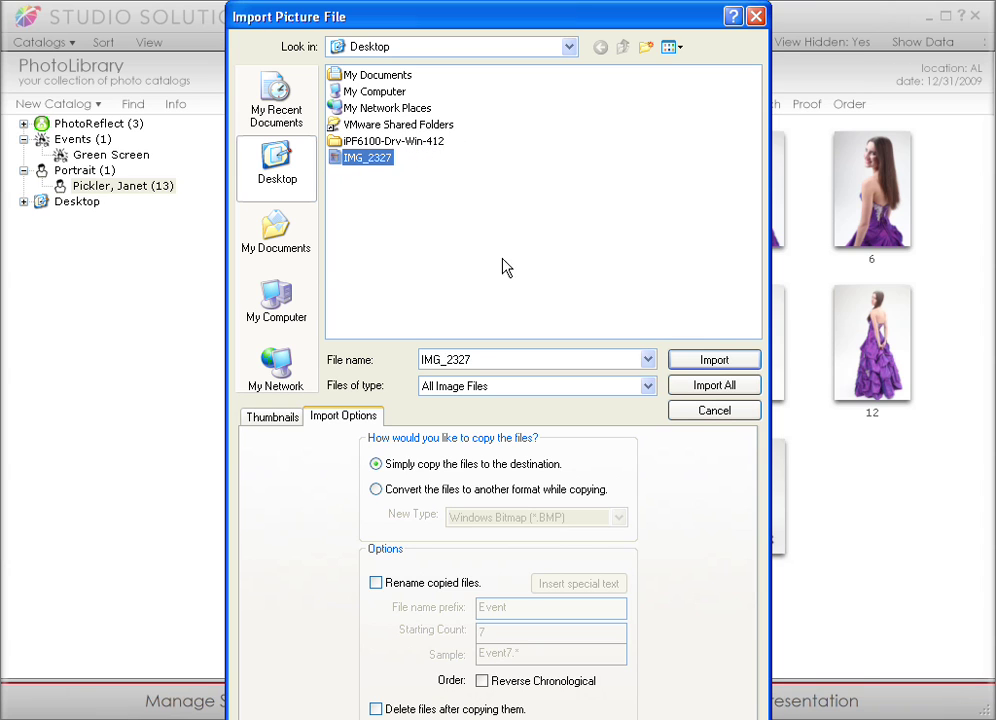
{"action": "left_click", "coordinate": [684, 359]}
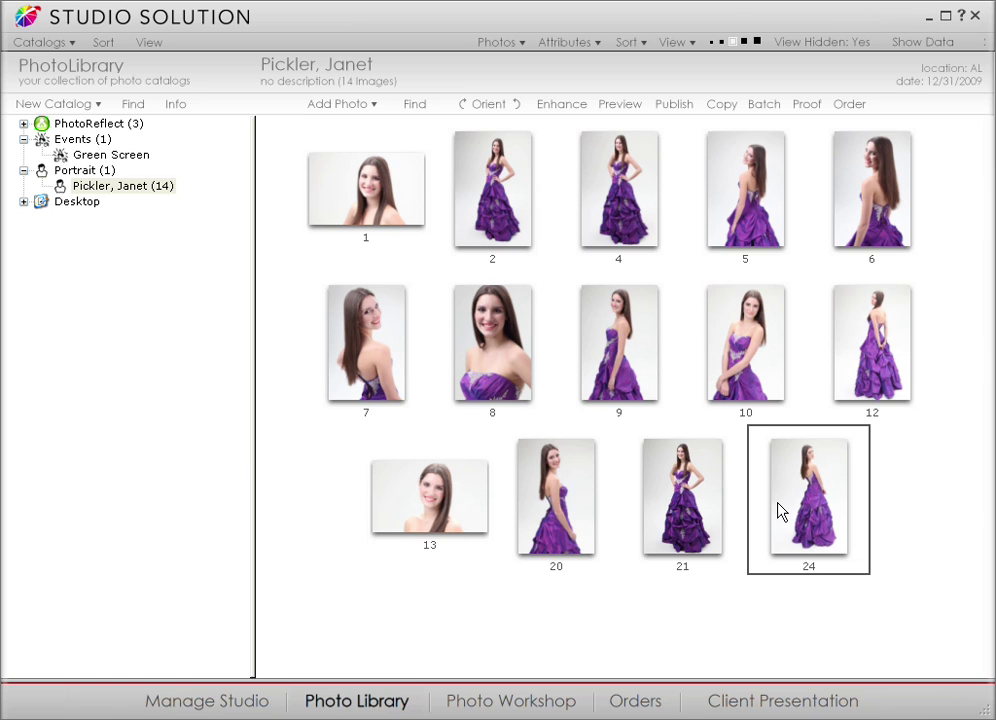
Add a 'Jefferson High School' photo data entry to photo 24 and show its data panel
{"action": "left_click", "coordinate": [508, 48]}
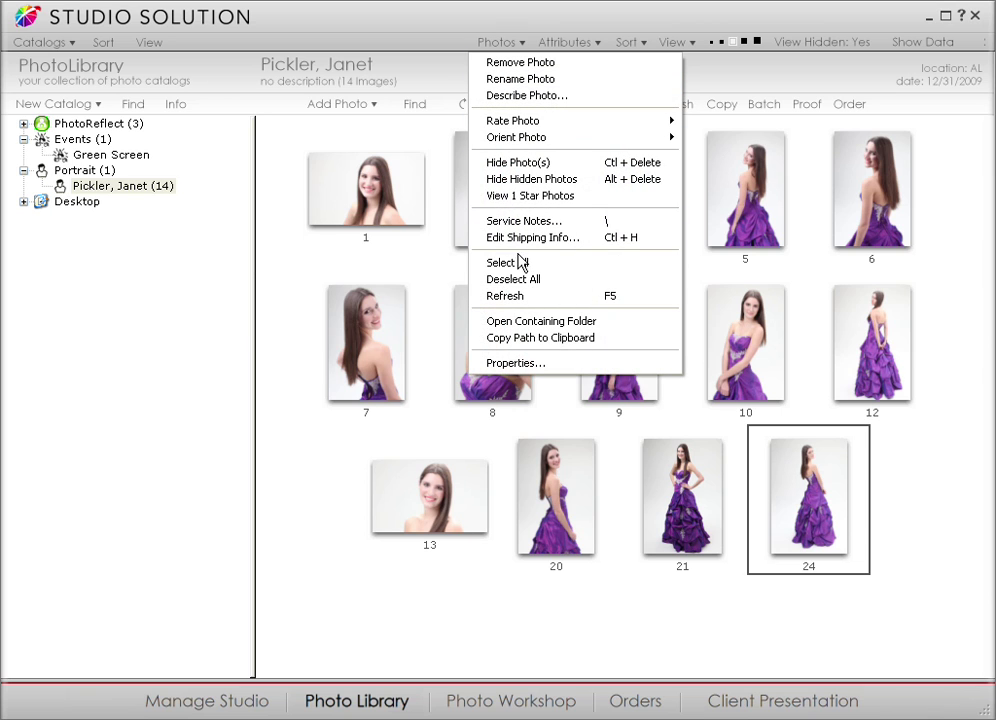
{"action": "left_click", "coordinate": [518, 363]}
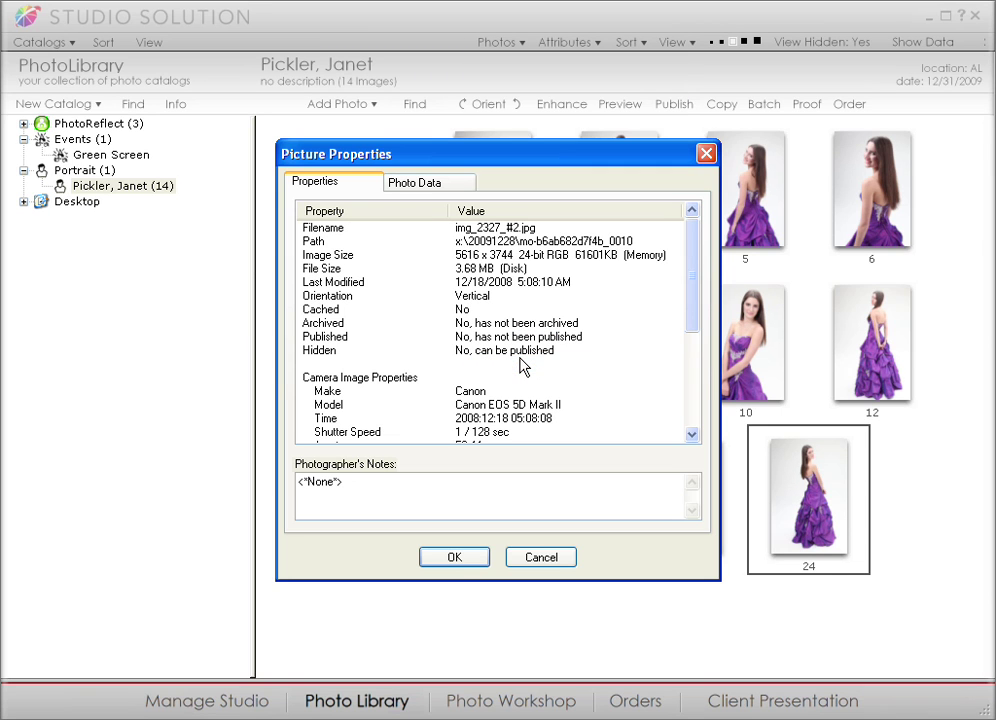
{"action": "left_click", "coordinate": [432, 186]}
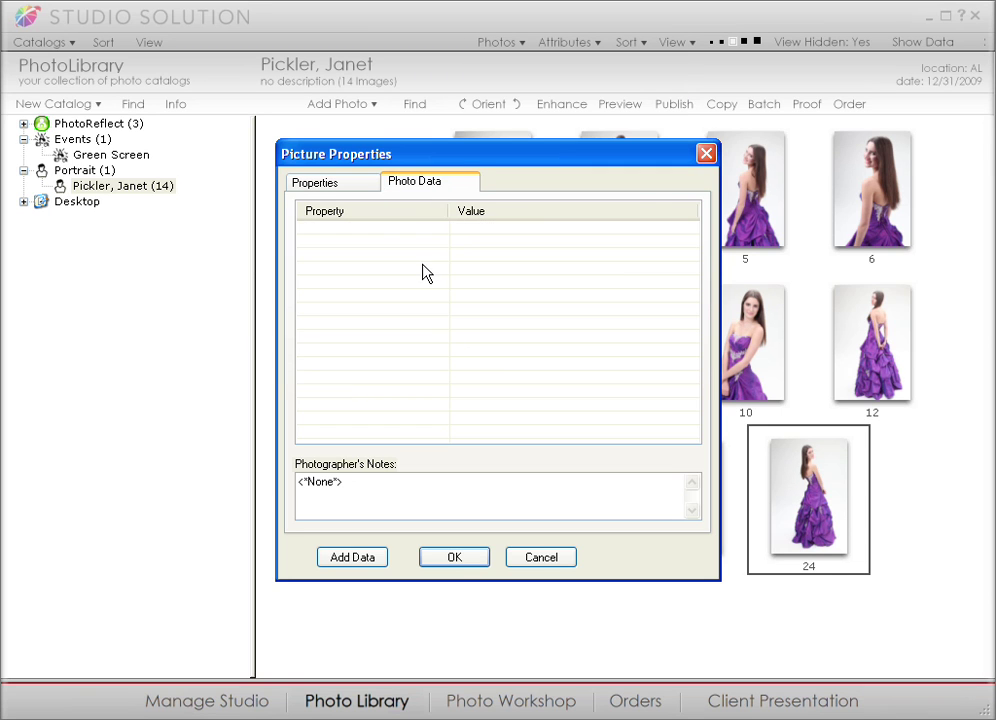
{"action": "left_click", "coordinate": [383, 560]}
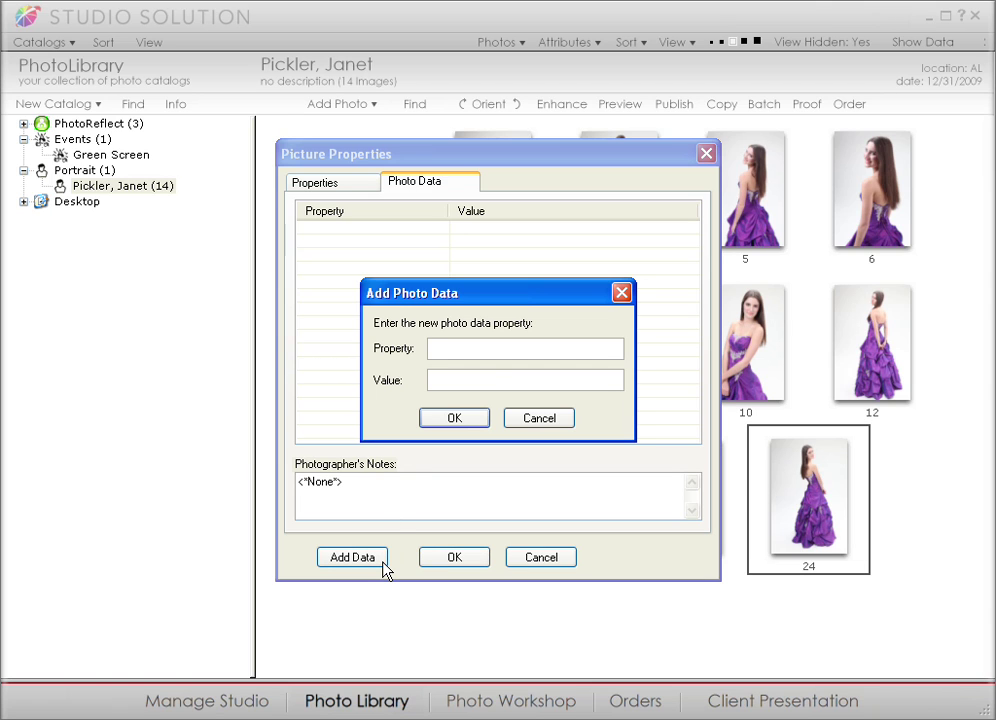
{"action": "type", "text": "Jefferson High Sch"}
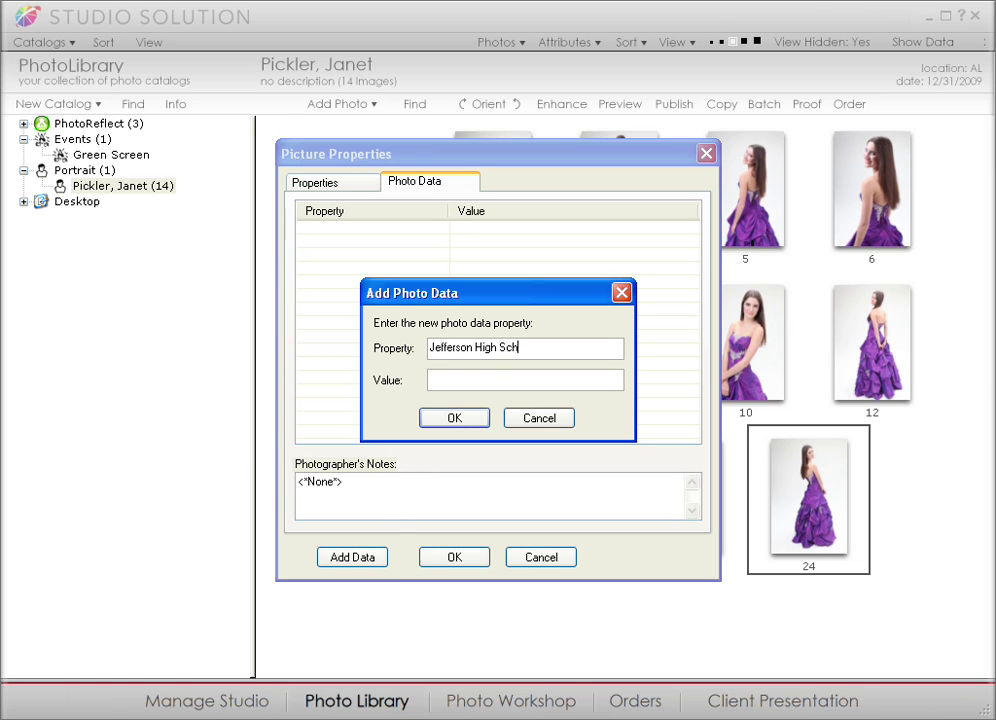
{"action": "type", "text": "ool"}
{"action": "left_click", "coordinate": [439, 381]}
{"action": "type", "text": "Jefferson High School"}
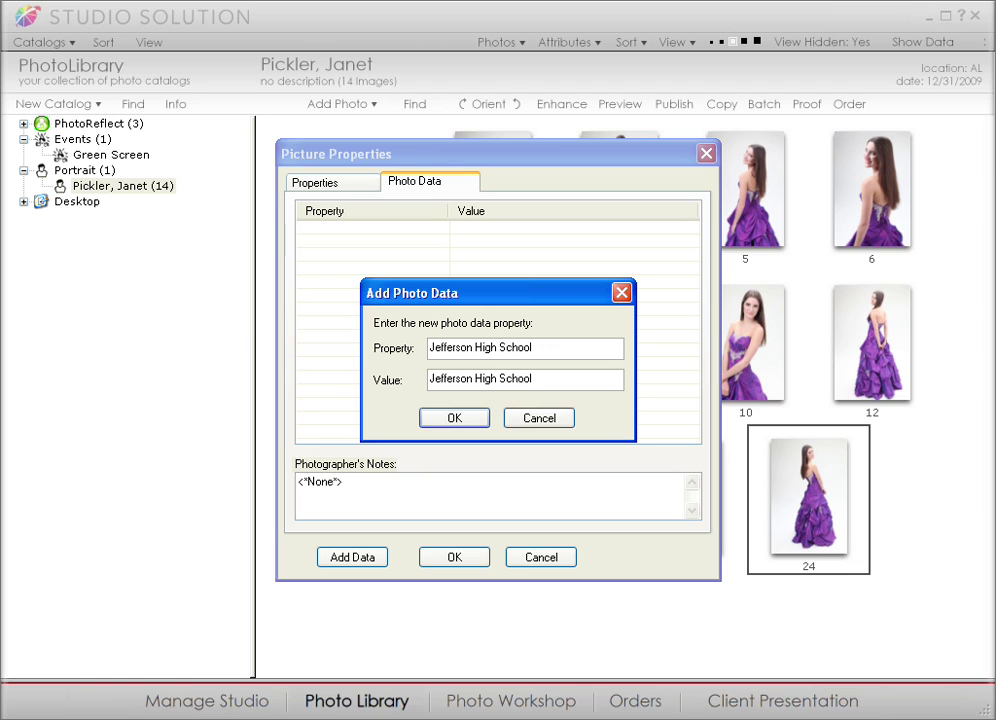
{"action": "left_click", "coordinate": [438, 417]}
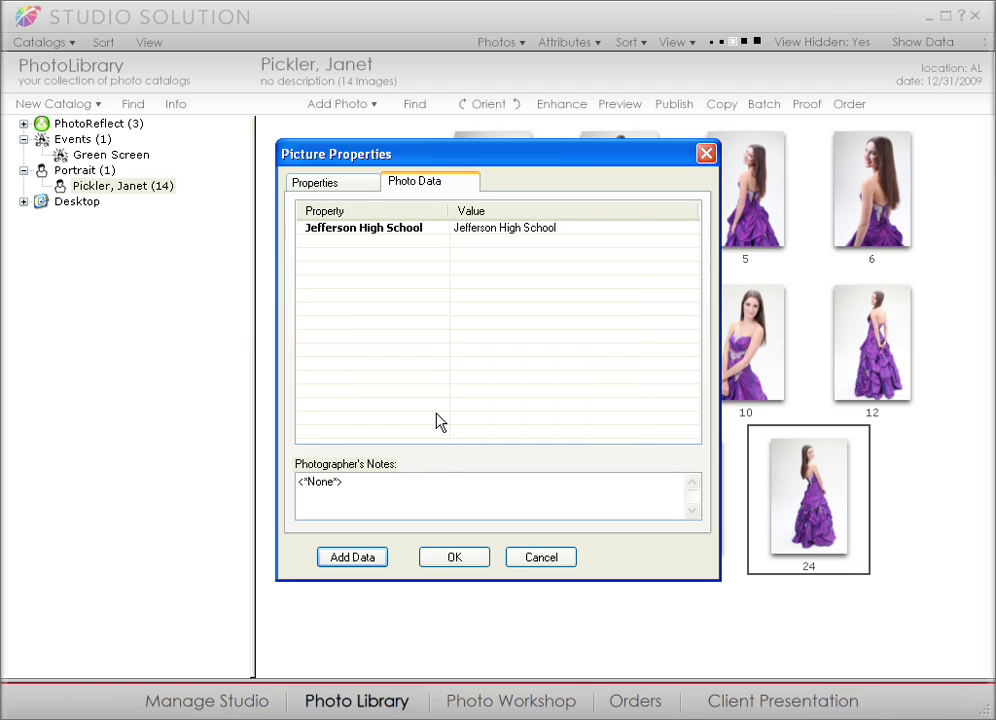
{"action": "left_click", "coordinate": [445, 557]}
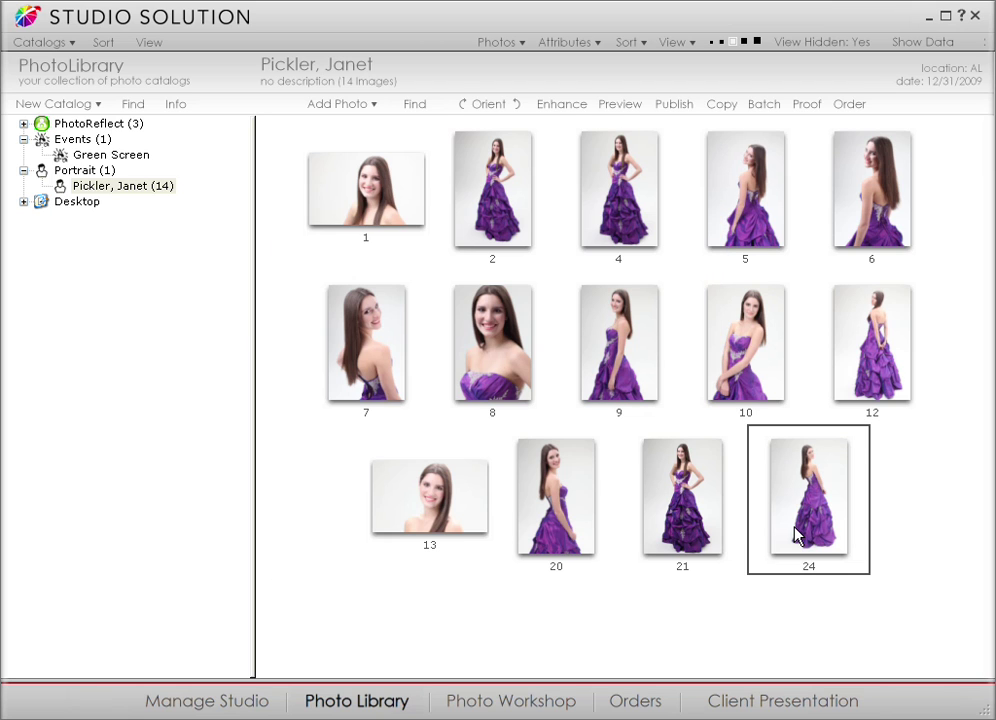
{"action": "left_click", "coordinate": [894, 46]}
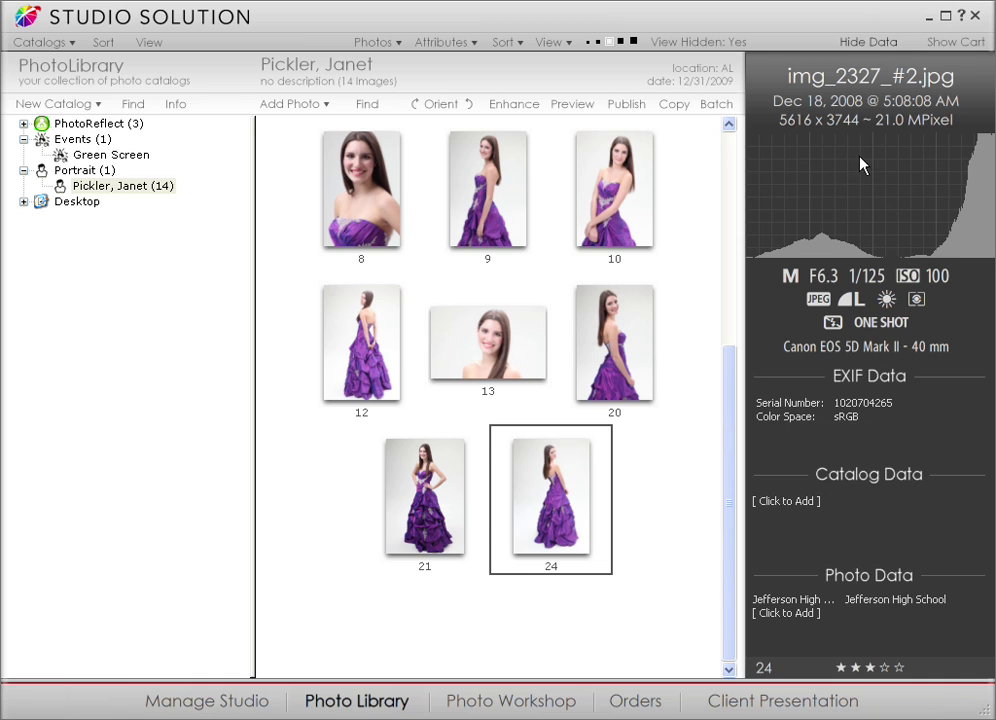
Switch the histogram to RGB then Red, and open img_2327_#2.jpg in Photo Workshop
{"action": "right_click", "coordinate": [853, 182]}
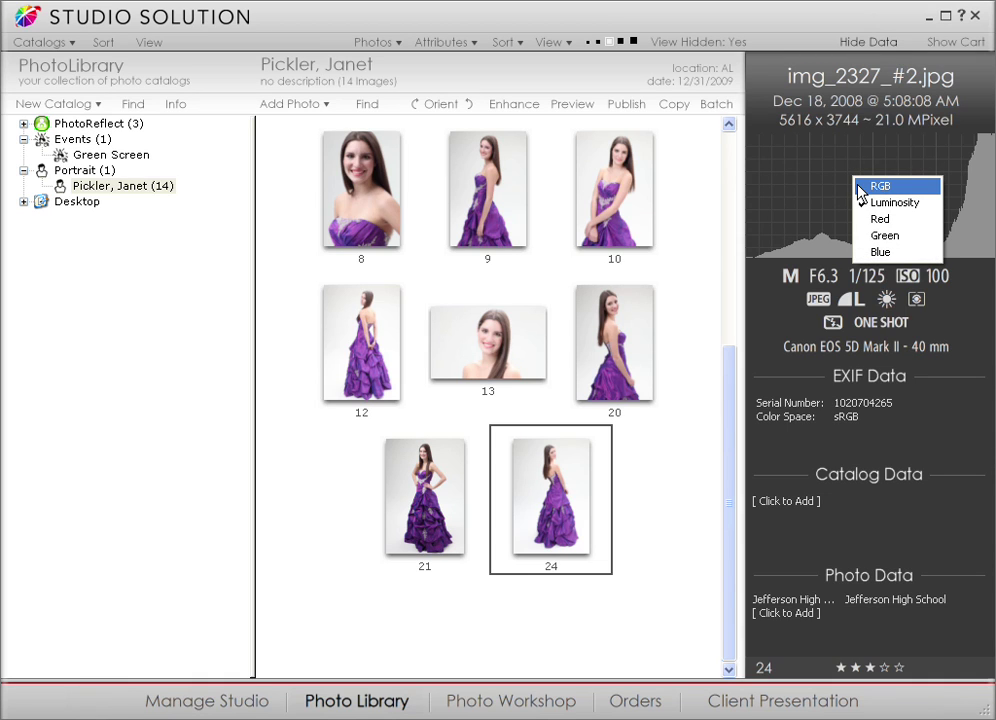
{"action": "left_click", "coordinate": [858, 190]}
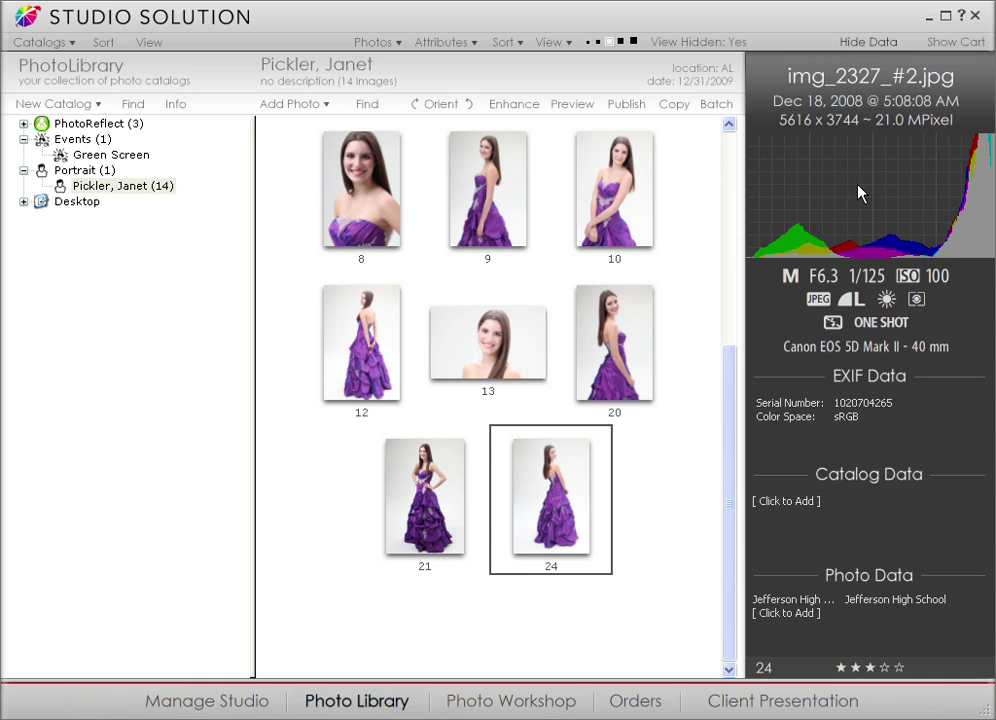
{"action": "right_click", "coordinate": [859, 189]}
{"action": "left_click", "coordinate": [873, 229]}
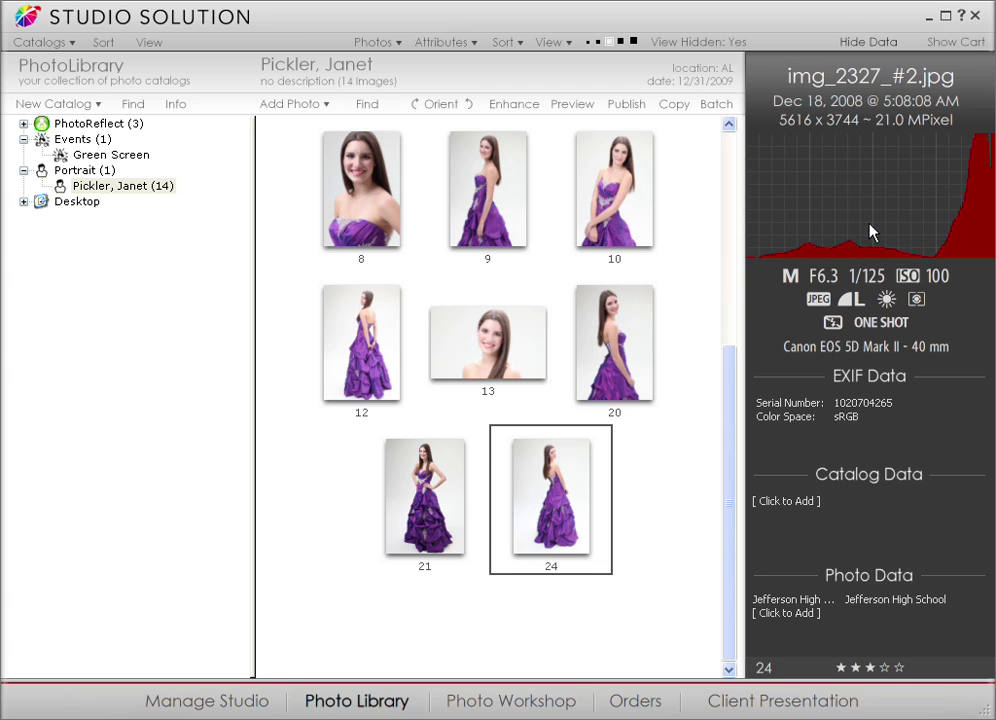
{"action": "double_click", "coordinate": [585, 495]}
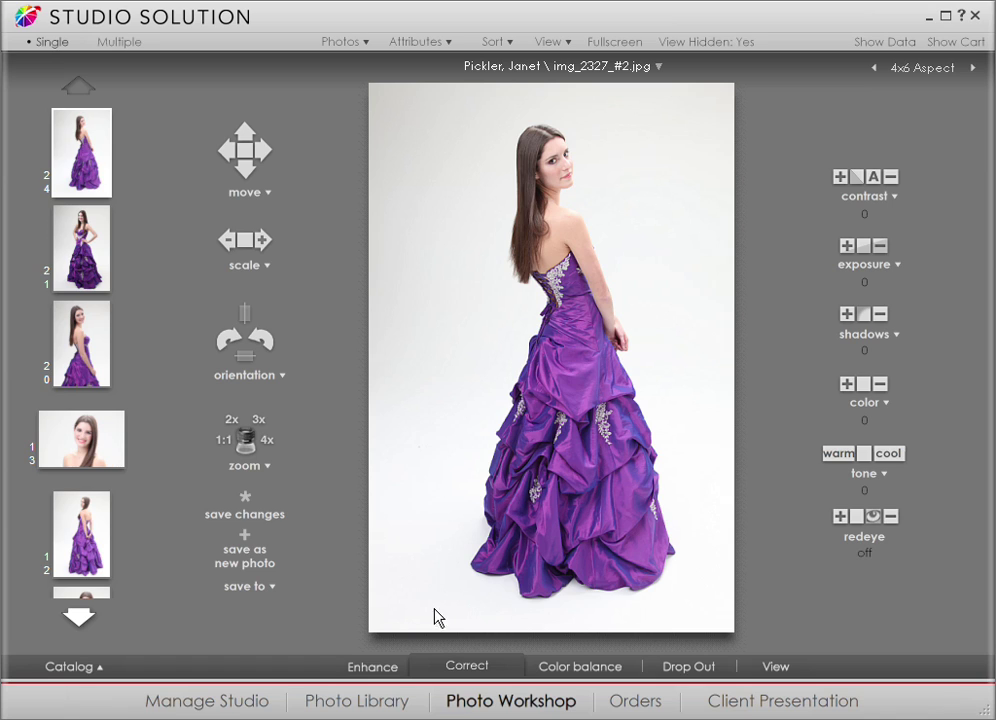
{"action": "left_click", "coordinate": [389, 667]}
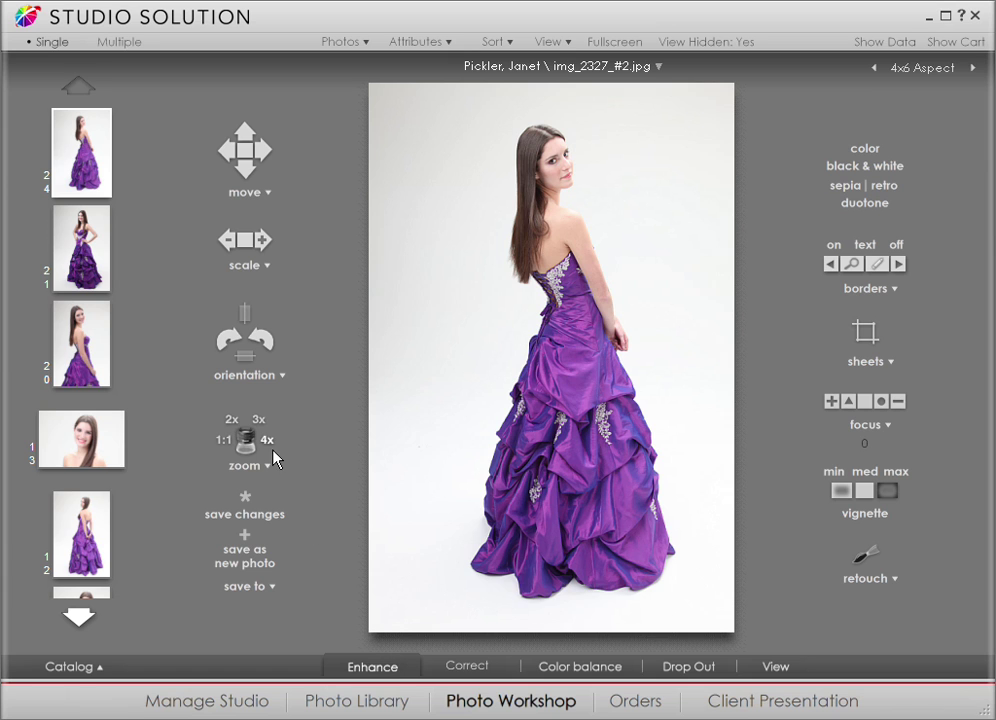
{"action": "left_click", "coordinate": [258, 420]}
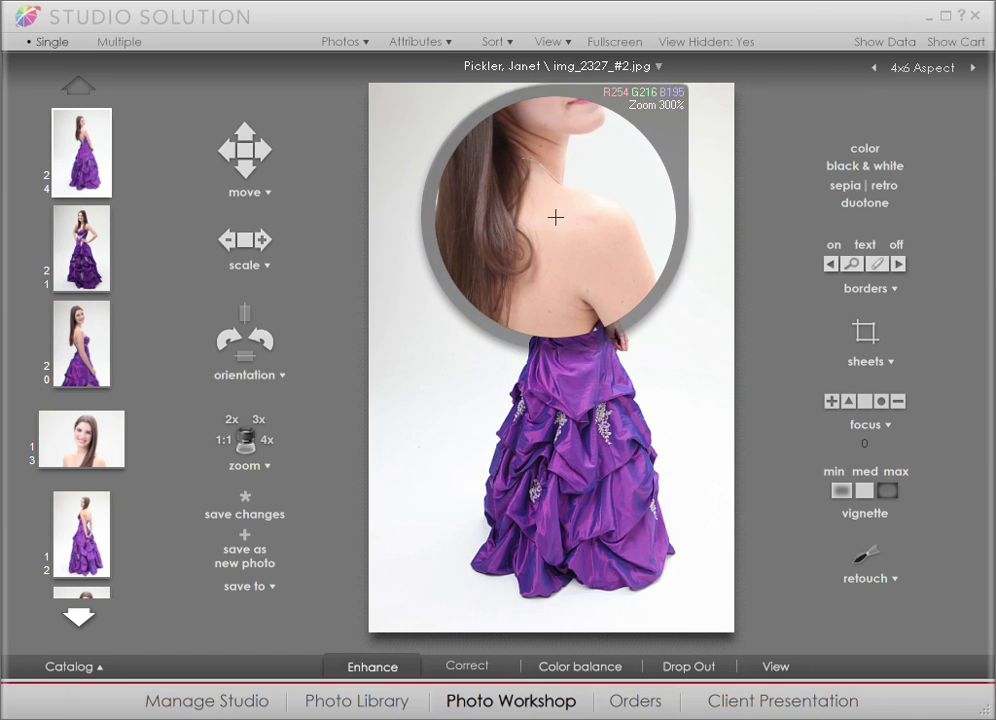
{"action": "left_click", "coordinate": [560, 214]}
{"action": "left_click", "coordinate": [843, 167]}
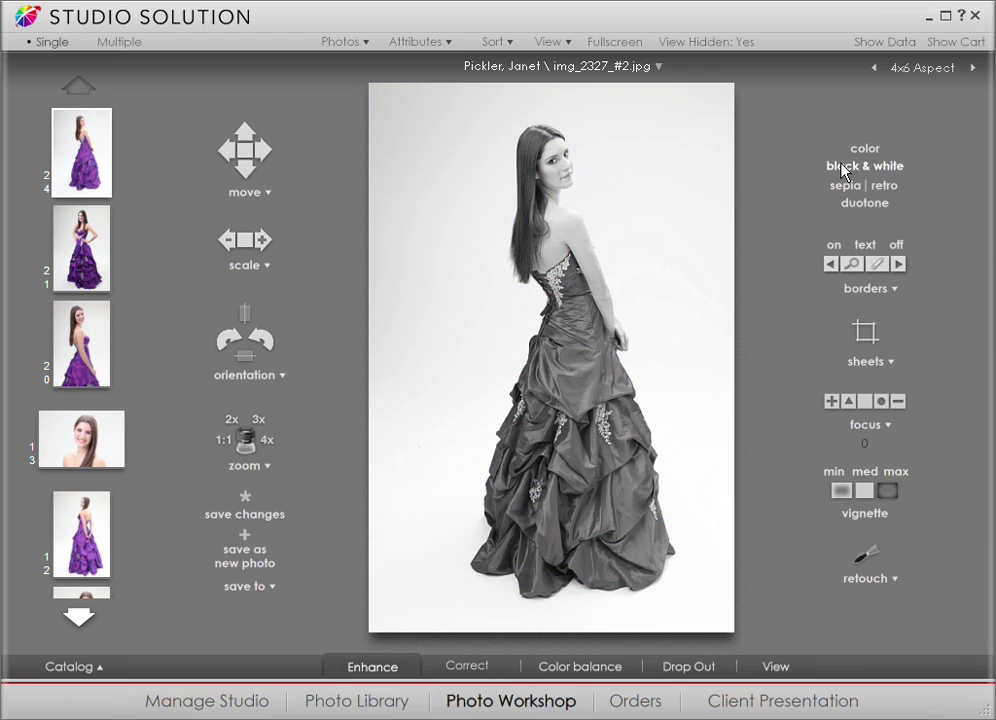
{"action": "left_click", "coordinate": [887, 490]}
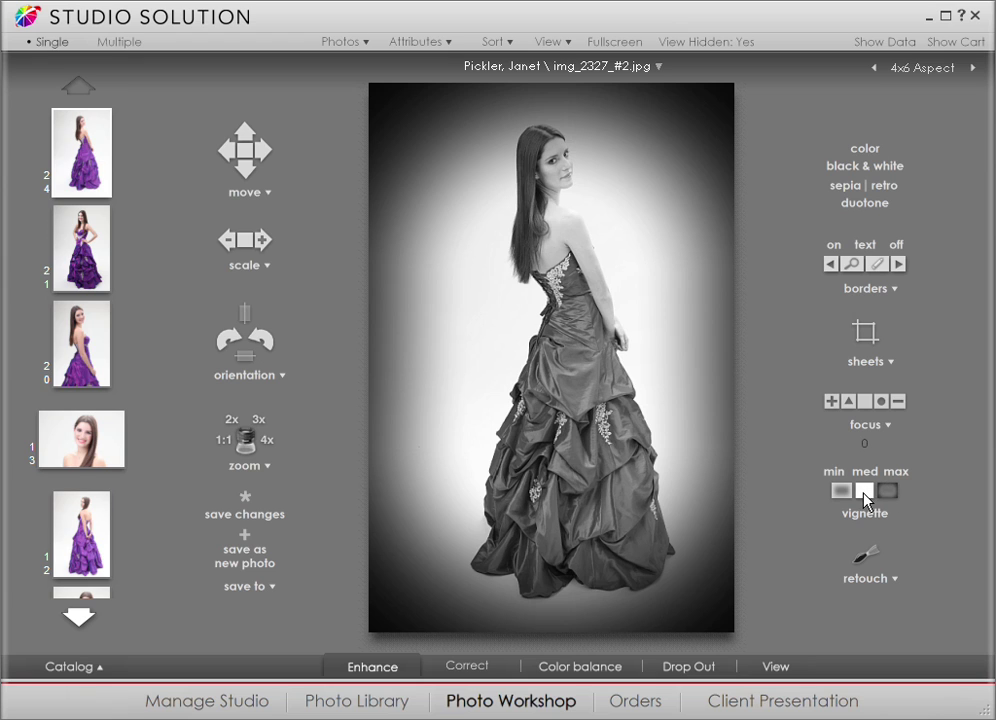
{"action": "left_click", "coordinate": [864, 493]}
{"action": "left_click", "coordinate": [852, 154]}
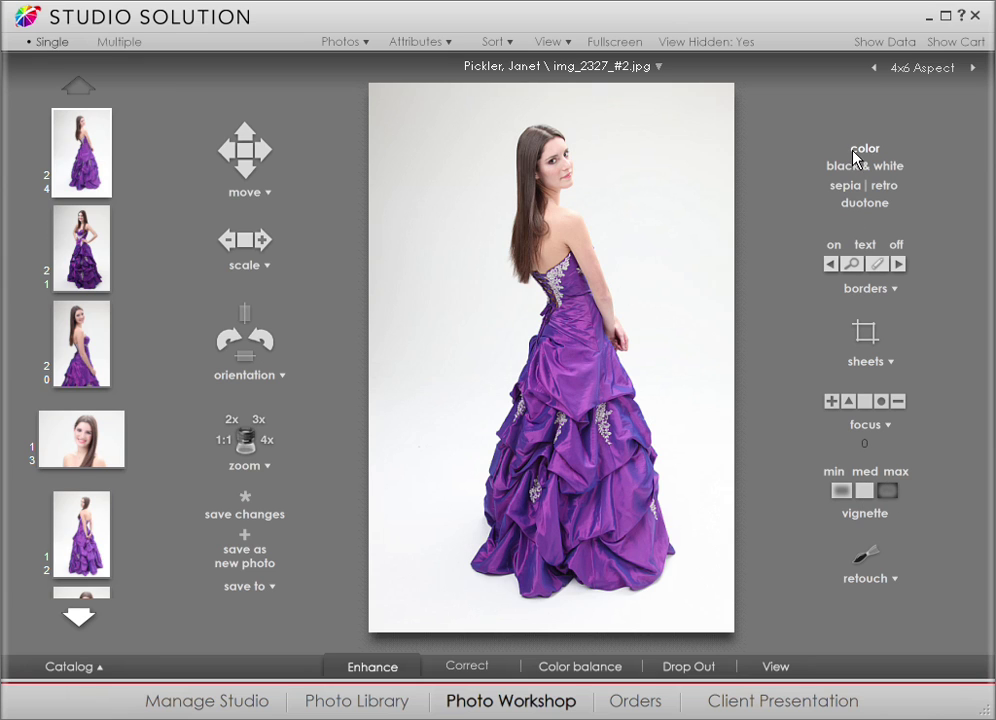
{"action": "left_click", "coordinate": [503, 669]}
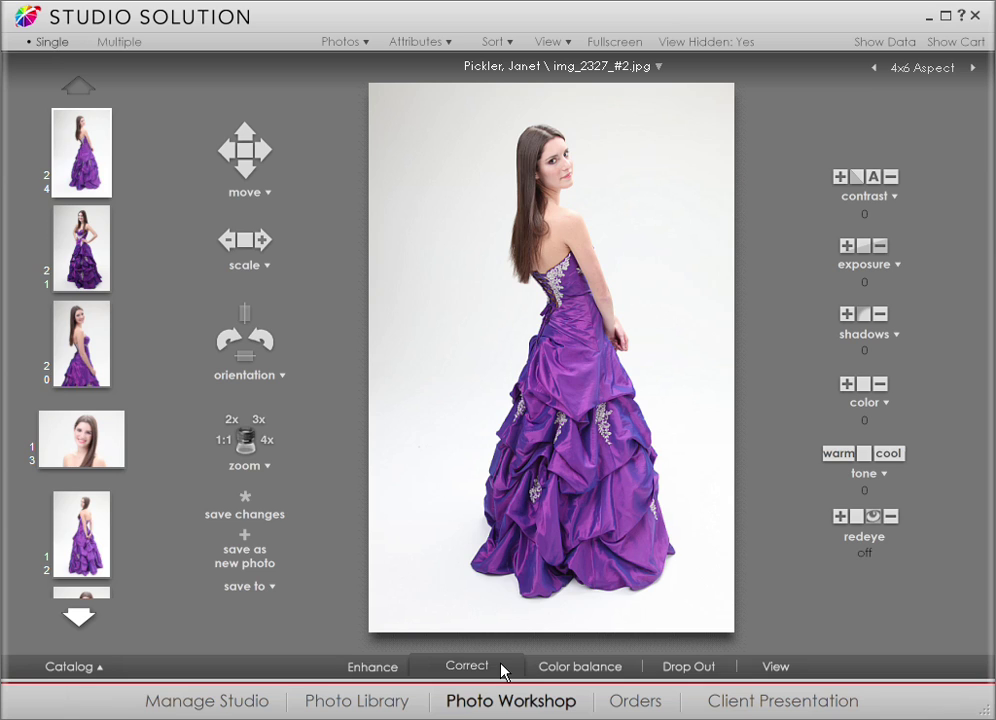
Try the daylight and tungsten presets, then apply a 192/128/160 colour balance
{"action": "left_click", "coordinate": [547, 669]}
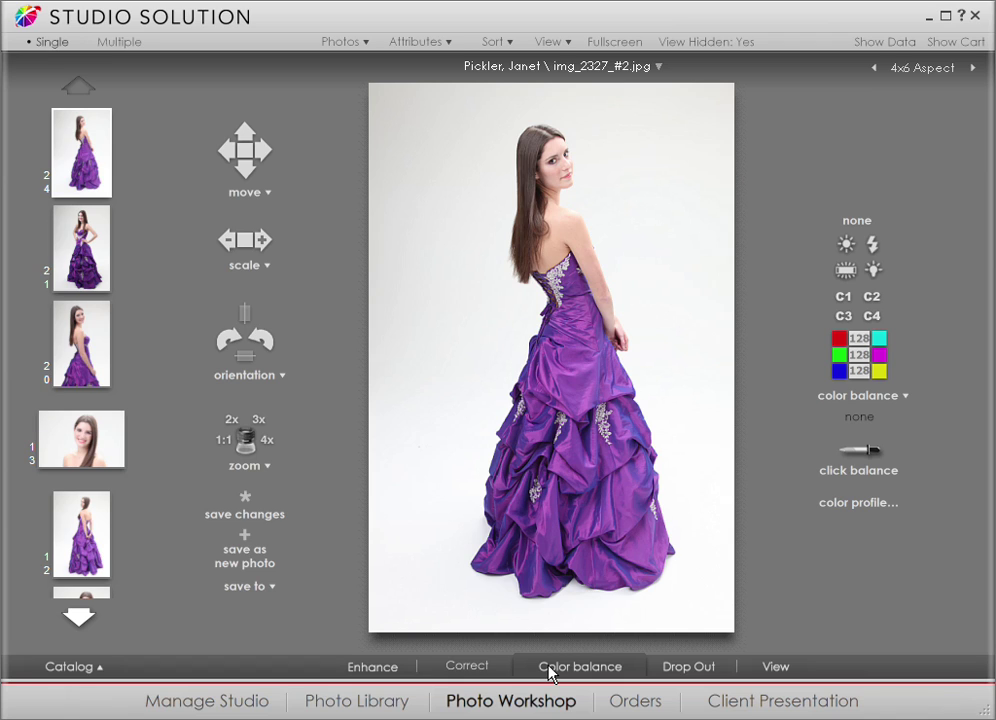
{"action": "left_click", "coordinate": [850, 243]}
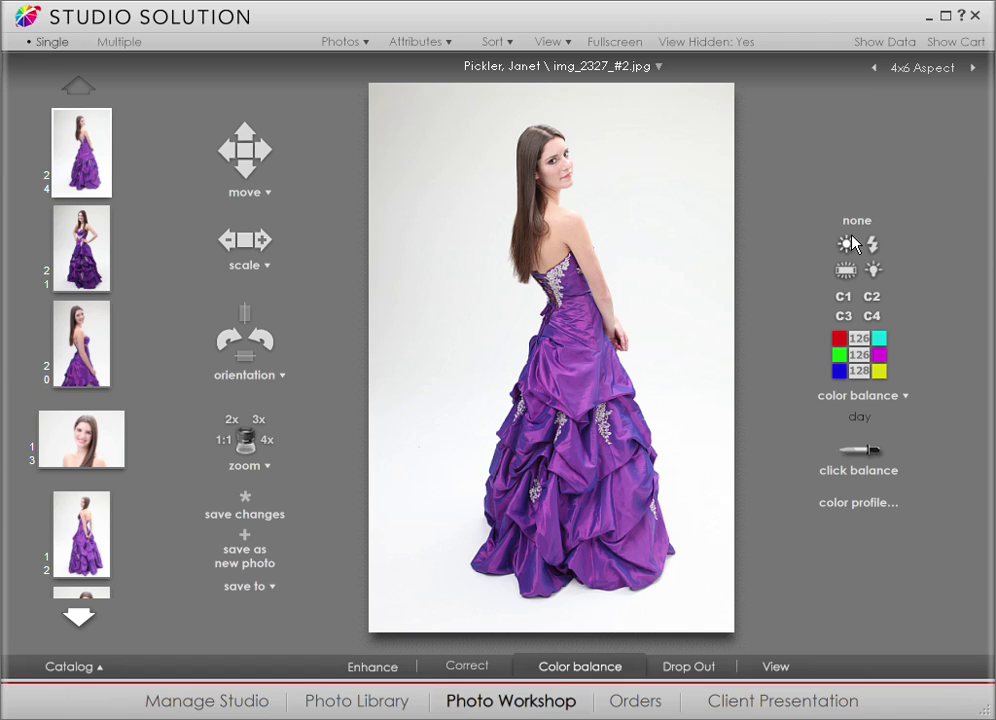
{"action": "left_click", "coordinate": [872, 271]}
{"action": "left_click", "coordinate": [857, 340]}
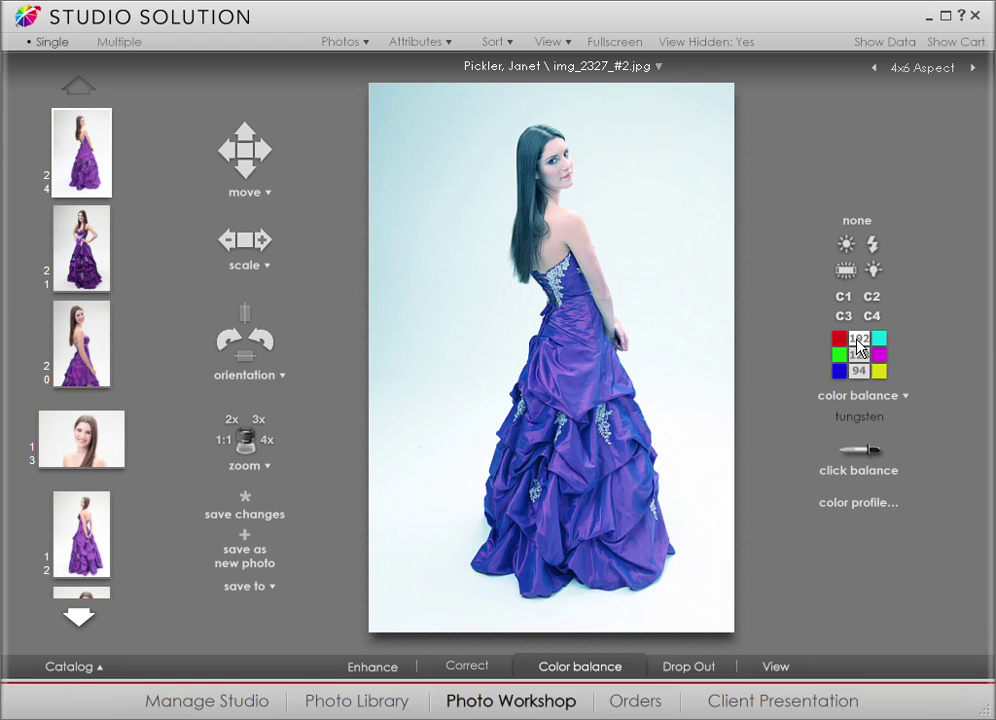
{"action": "left_click", "coordinate": [857, 343]}
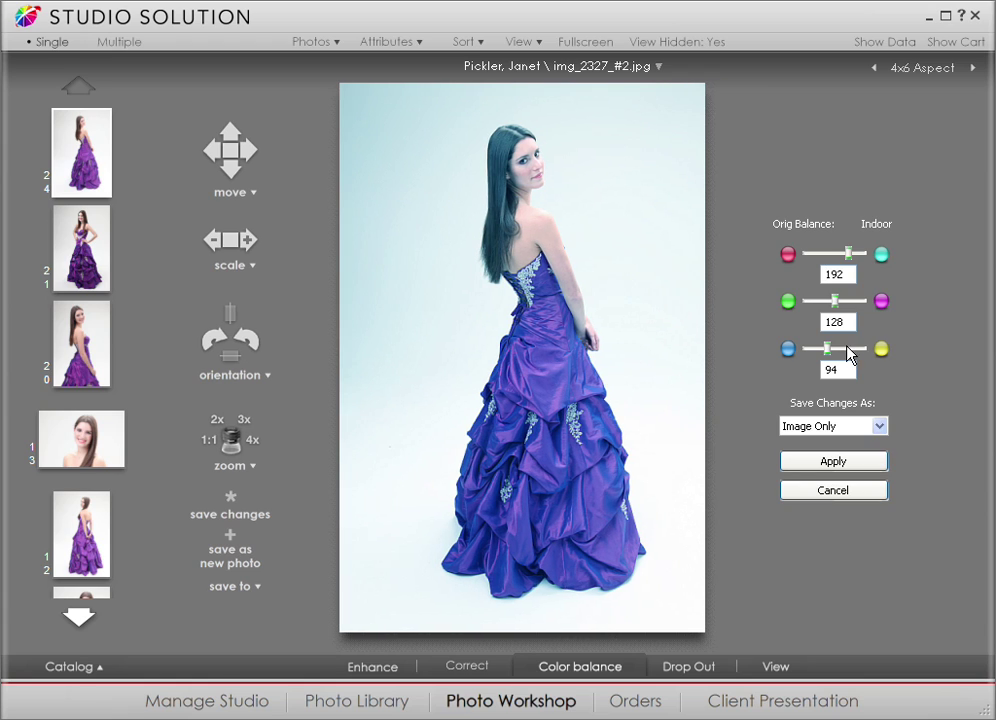
{"action": "mouse_move", "coordinate": [837, 349]}
{"action": "left_mouse_down"}
{"action": "mouse_move", "coordinate": [830, 355]}
{"action": "mouse_move", "coordinate": [843, 362]}
{"action": "left_mouse_up"}
{"action": "left_click", "coordinate": [840, 460]}
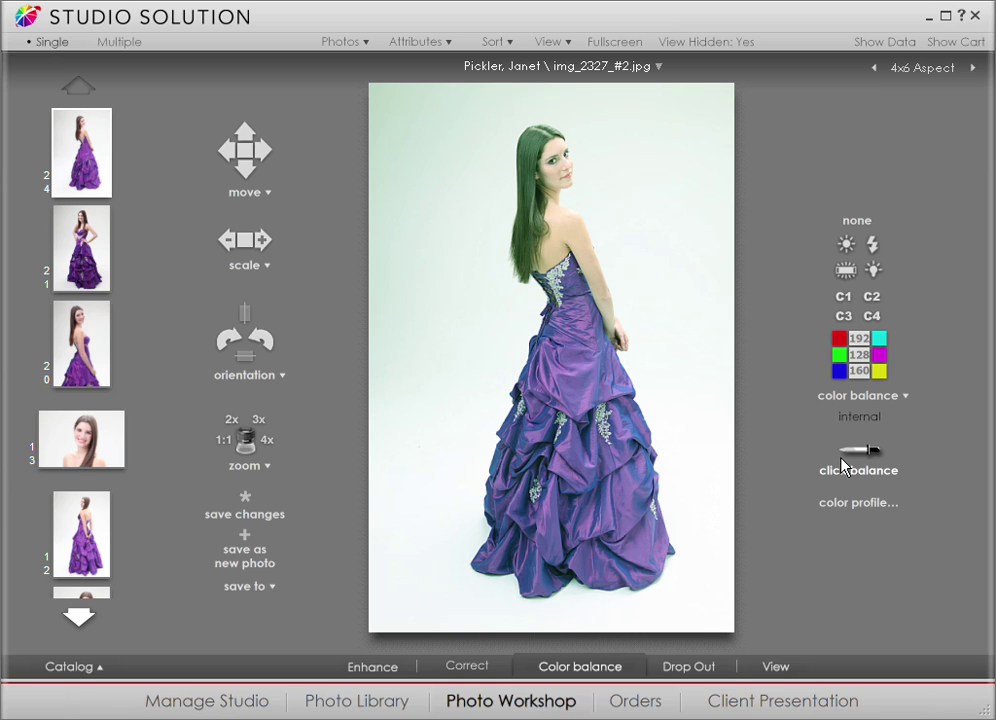
{"action": "left_click", "coordinate": [377, 705]}
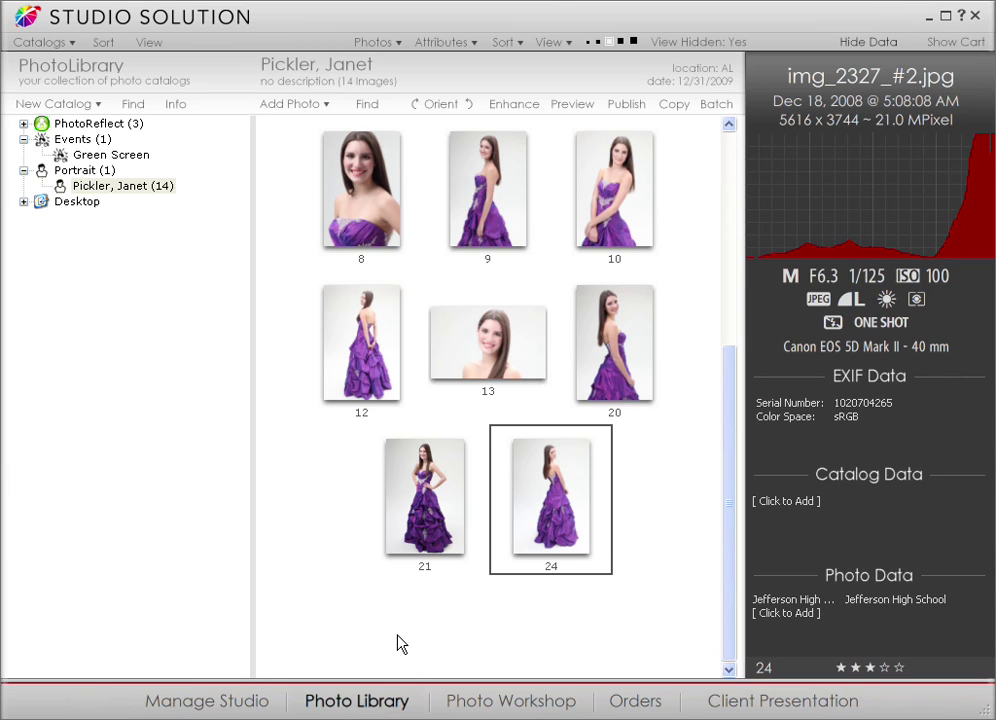
Open RAW photo 21, img_2241.cr2, and check its picture style, leaving it Standard
{"action": "left_click", "coordinate": [428, 530]}
{"action": "double_click", "coordinate": [428, 530]}
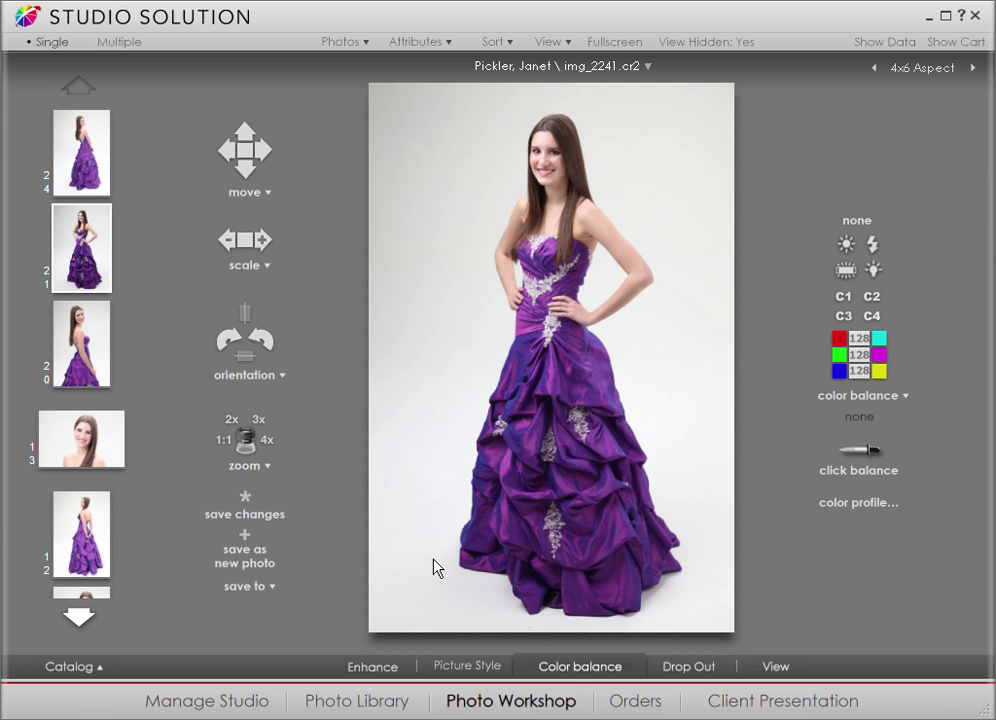
{"action": "left_click", "coordinate": [452, 665]}
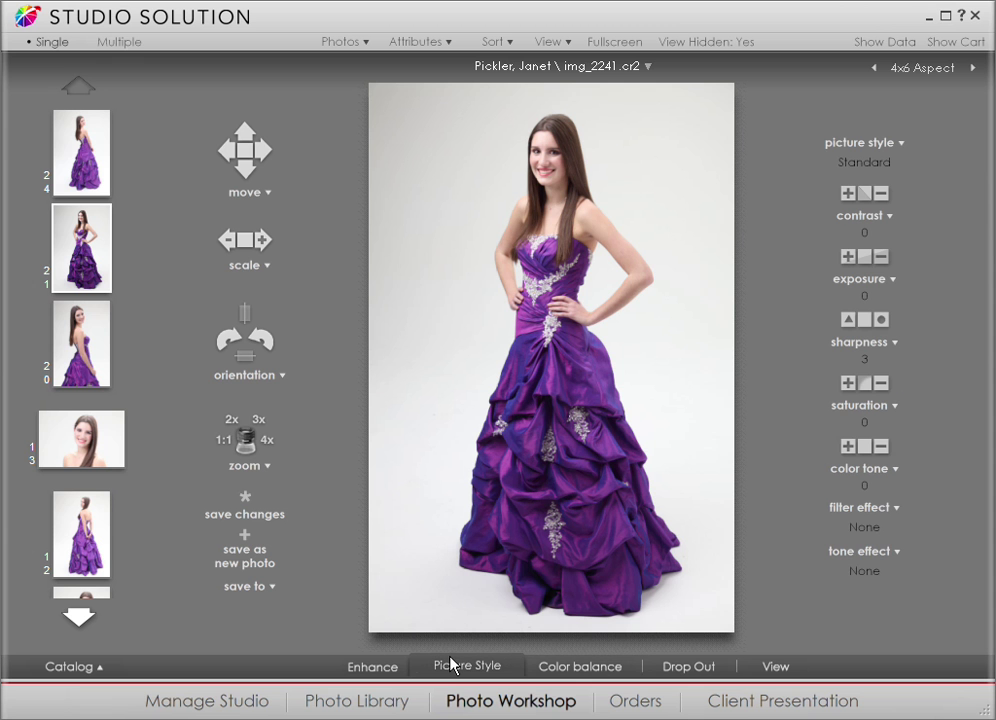
{"action": "left_click", "coordinate": [879, 146]}
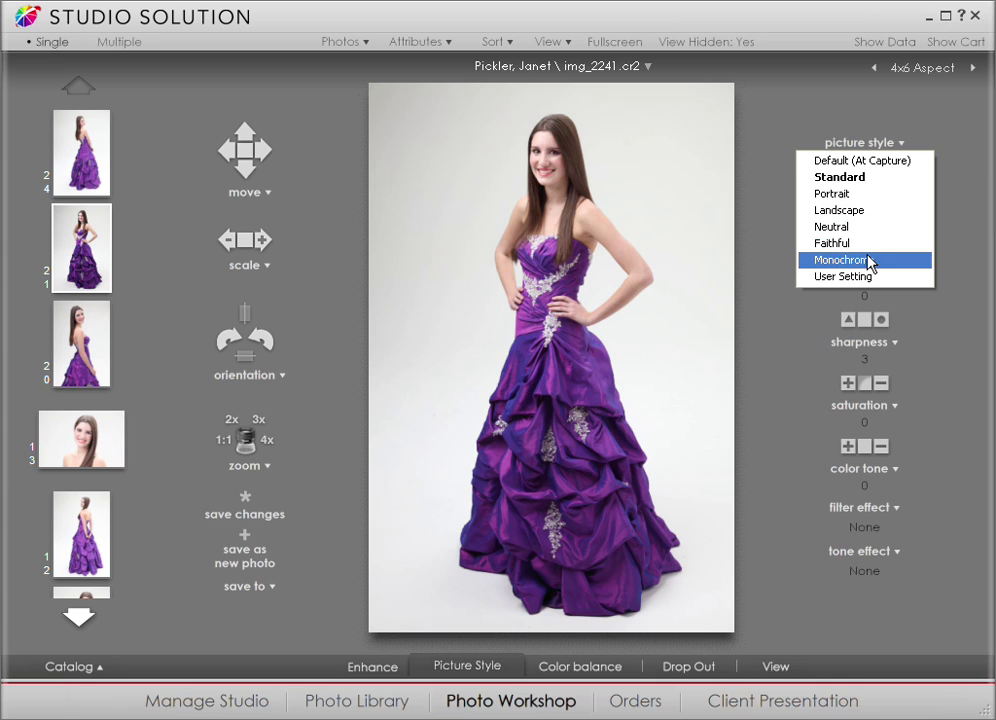
{"action": "left_click", "coordinate": [912, 316]}
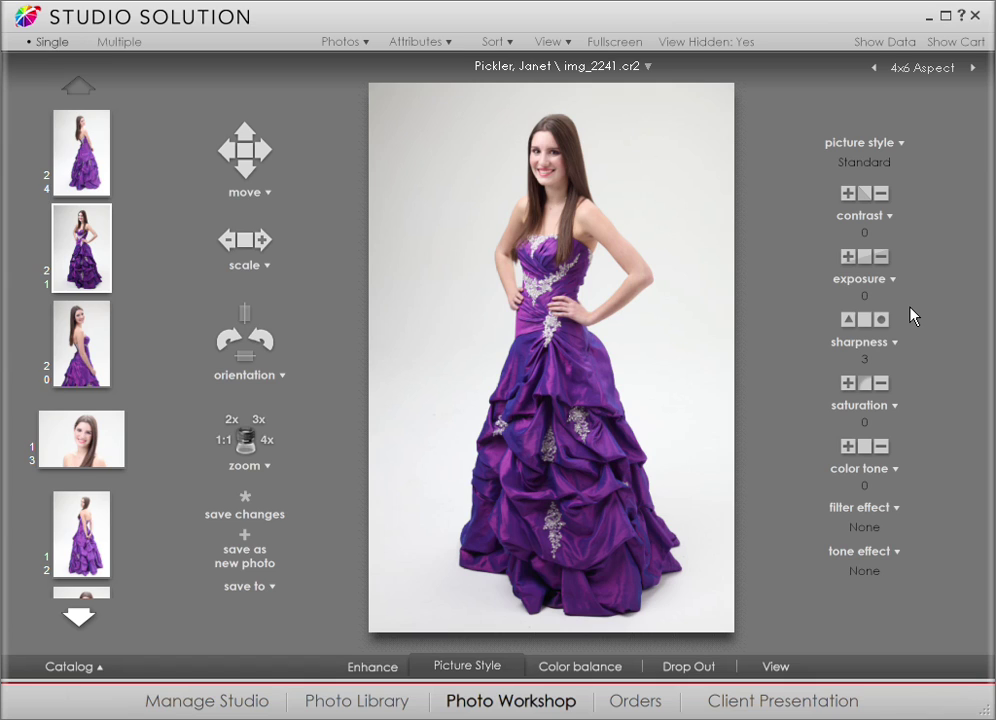